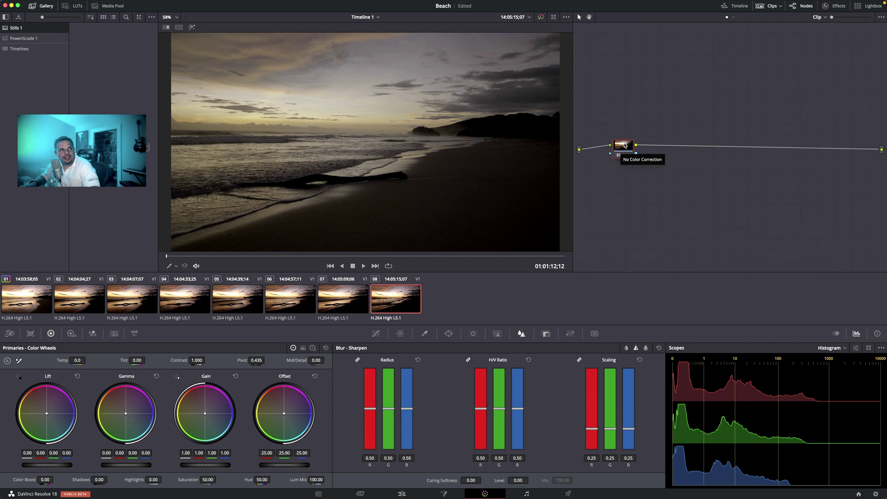
Add serial node 02 and parallel layer node 03 after node 01, then arrange them with the mixer.
{"action": "key", "text": "alt+s"}
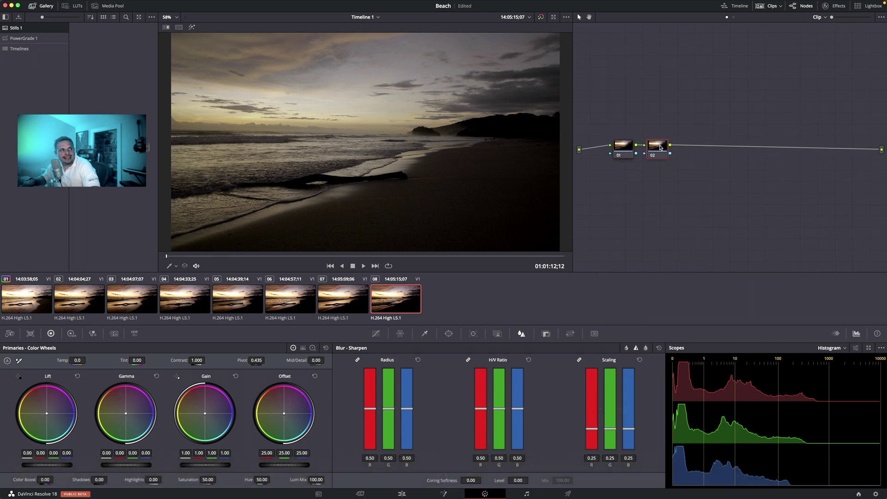
{"action": "key", "text": "alt+l"}
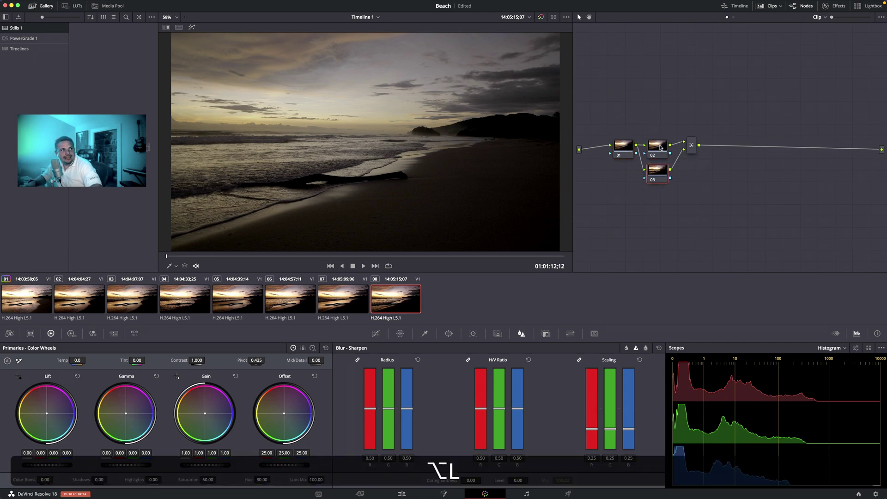
{"action": "left_click_drag", "start_coordinate": [659, 147], "coordinate": [668, 122]}
{"action": "left_click_drag", "start_coordinate": [664, 170], "coordinate": [700, 148]}
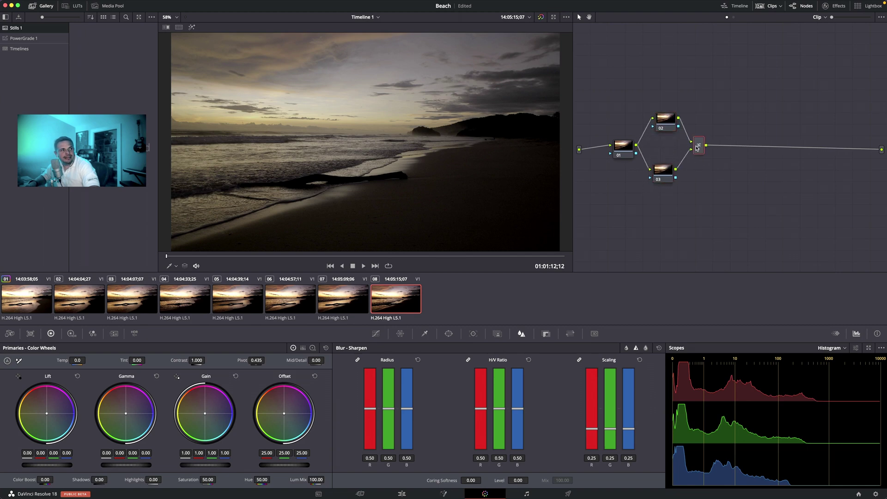
Label node 02 'lum'.
{"action": "left_click", "coordinate": [663, 121]}
{"action": "key", "text": "Tab"}
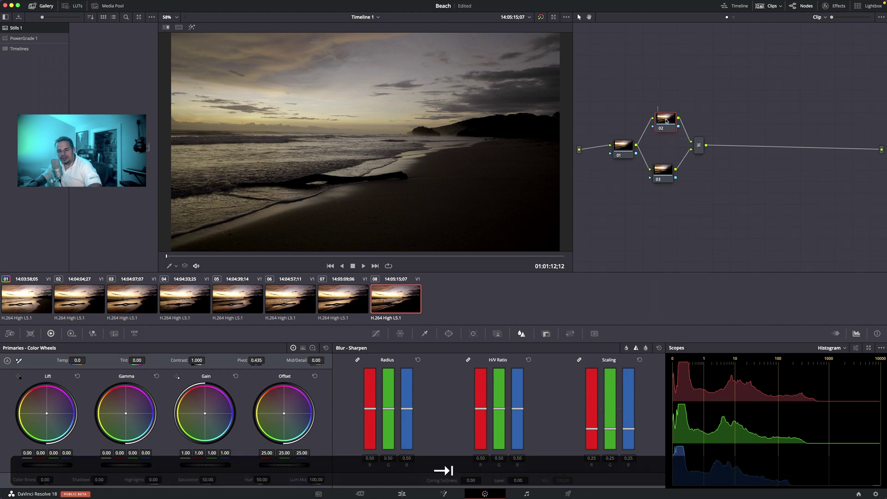
{"action": "type", "text": "lum"}
{"action": "key", "text": "Return"}
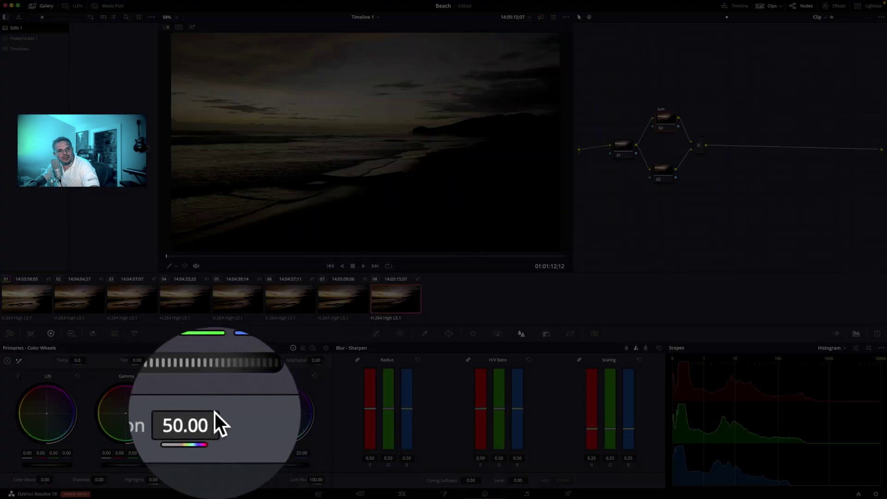
Set the lum node's Saturation to 0.
{"action": "double_click", "coordinate": [207, 479]}
{"action": "type", "text": "0"}
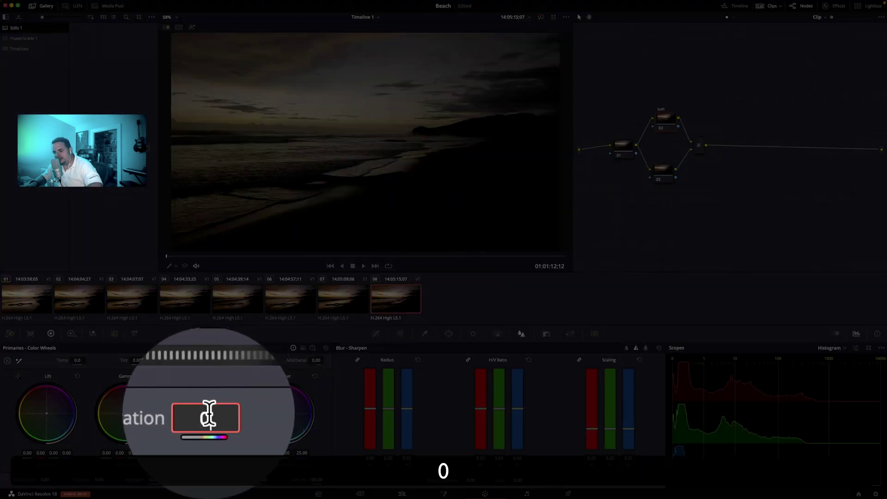
{"action": "key", "text": "Return"}
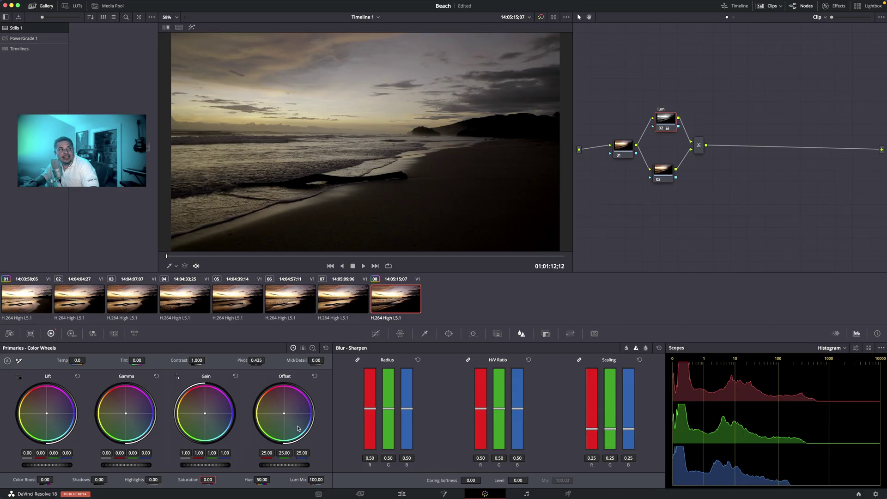
Label node 03 'chrom'.
{"action": "left_click_drag", "start_coordinate": [668, 169], "coordinate": [674, 174]}
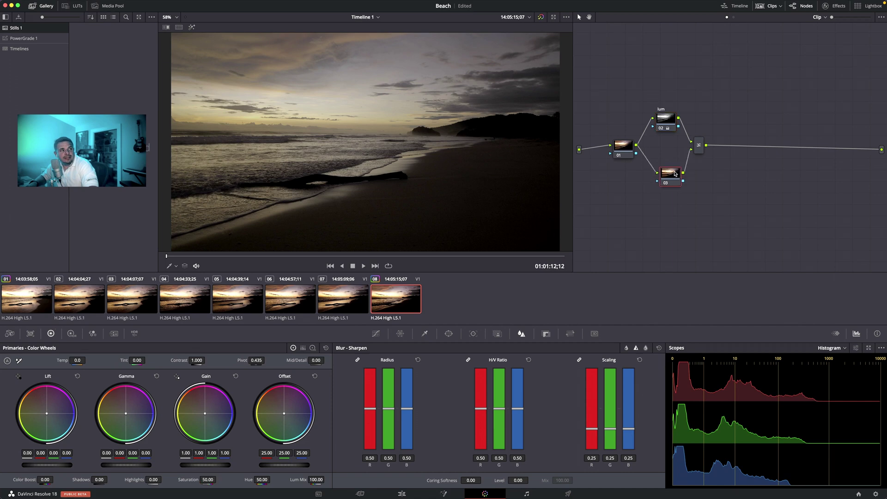
{"action": "key", "text": "Tab"}
{"action": "type", "text": "ch"}
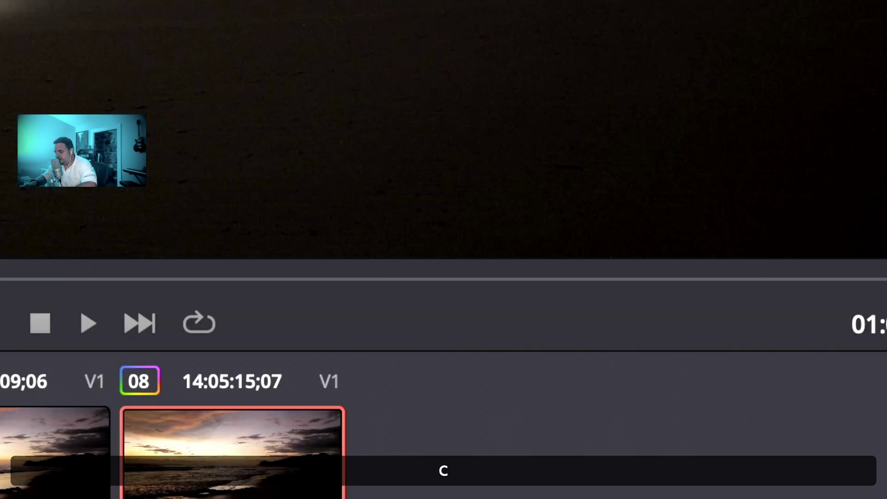
{"action": "type", "text": "m"}
{"action": "key", "text": "Return"}
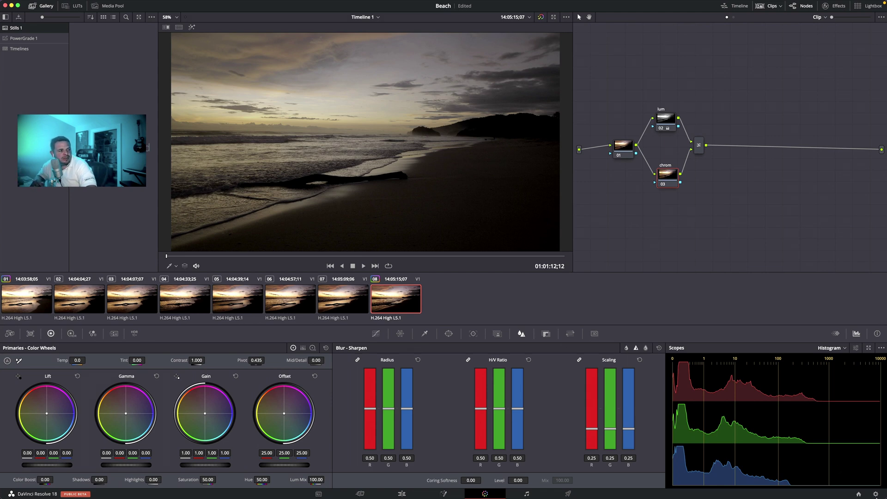
{"action": "left_click", "coordinate": [875, 494]}
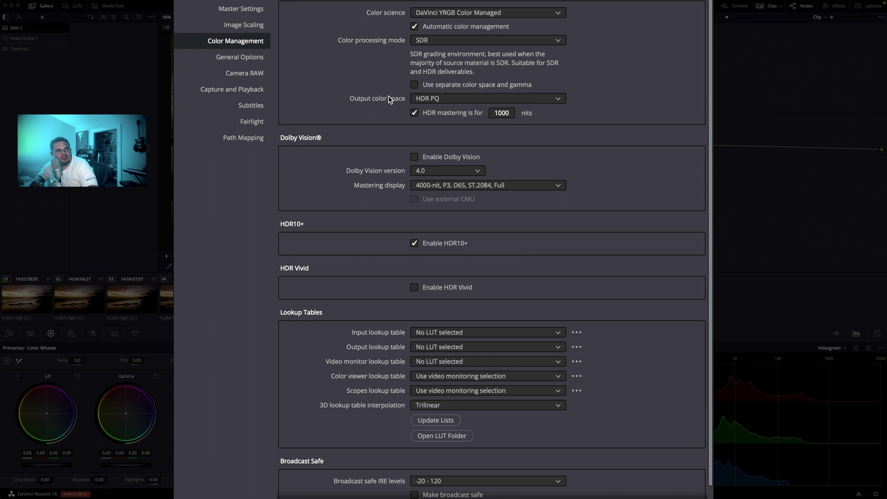
{"action": "left_click", "coordinate": [433, 99]}
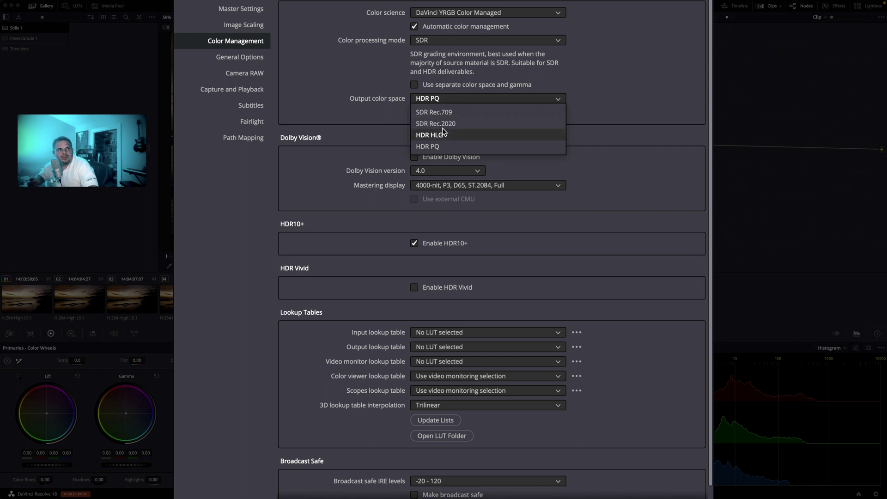
{"action": "left_click", "coordinate": [429, 146]}
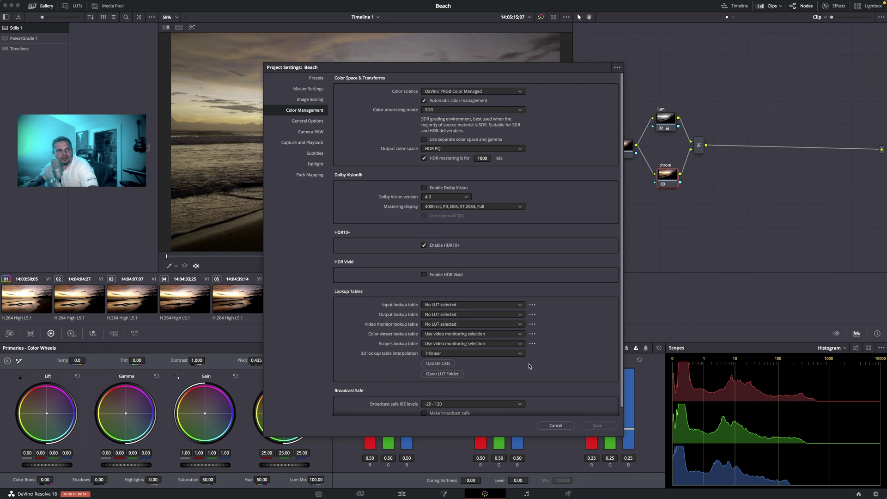
{"action": "left_click", "coordinate": [563, 426]}
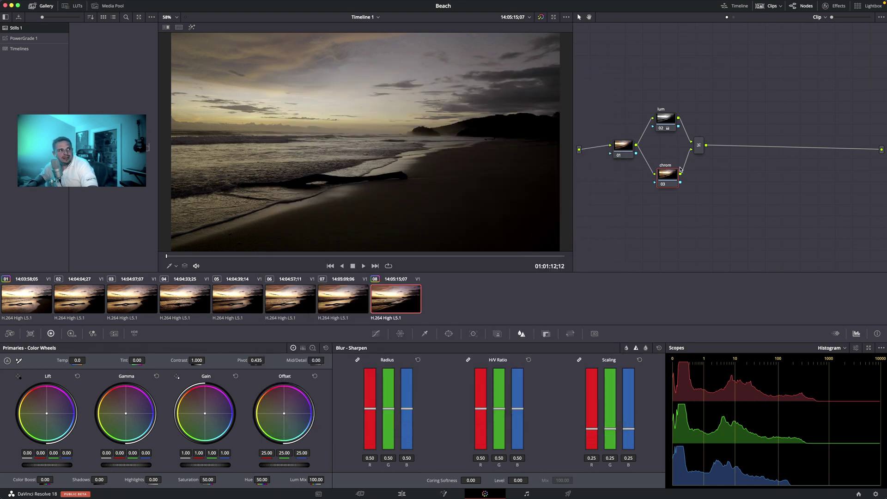
Switch the chrom node's color space to HSL.
{"action": "left_click_drag", "start_coordinate": [661, 174], "coordinate": [662, 173]}
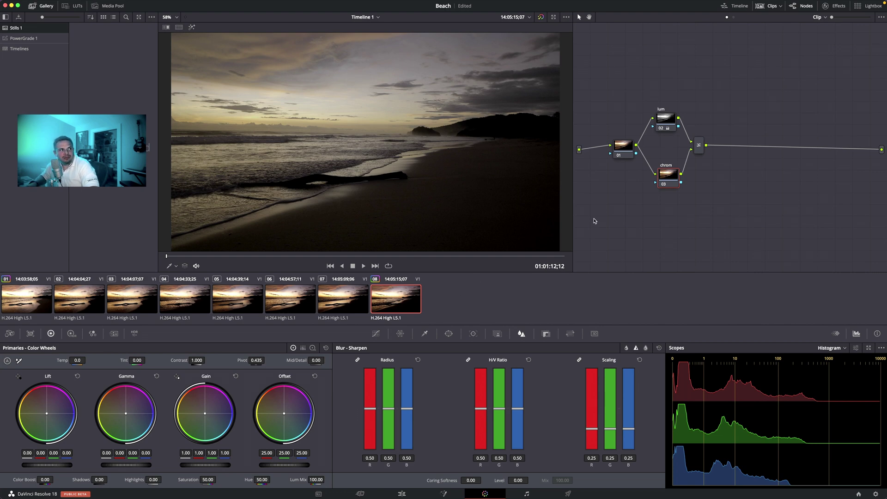
{"action": "right_click", "coordinate": [666, 170]}
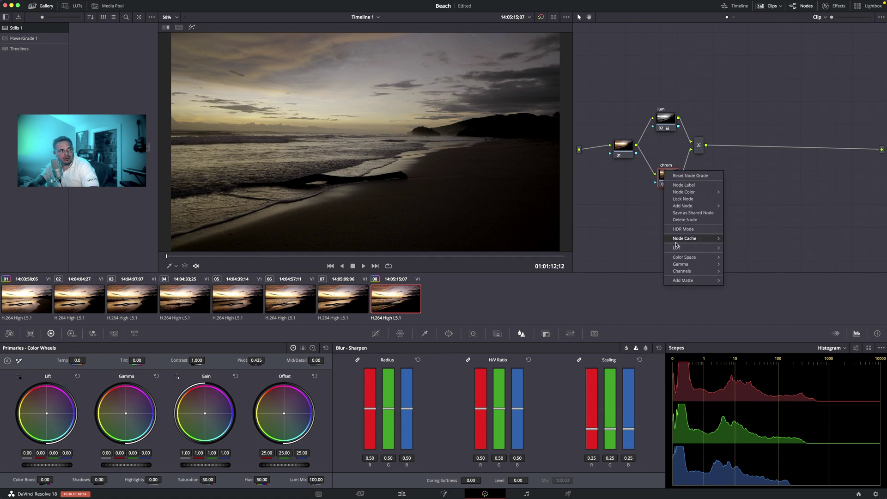
{"action": "mouse_move", "coordinate": [689, 260]}
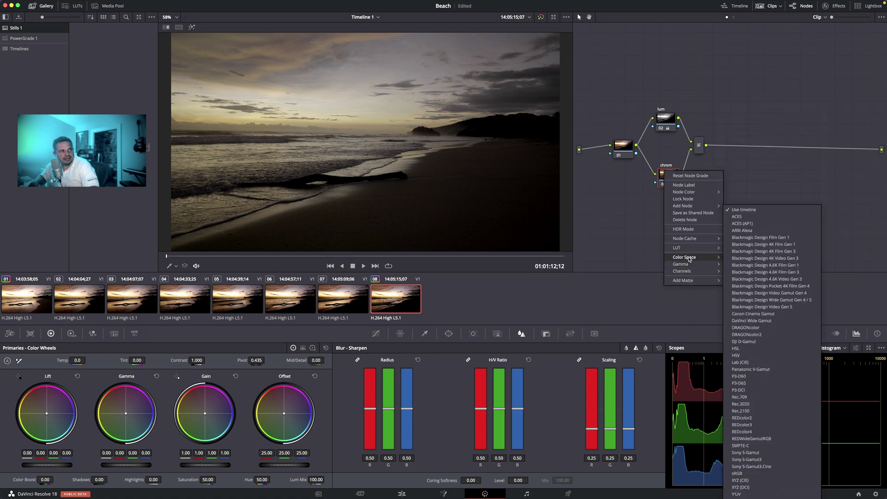
{"action": "left_click", "coordinate": [745, 349]}
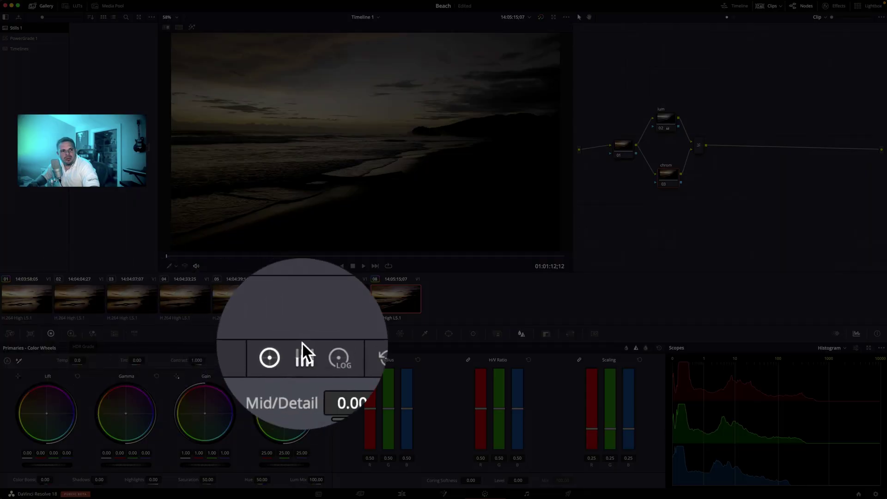
In Color Bars view, crush chrom's luma to Gamma -1.00 and Gain 0.01.
{"action": "left_click", "coordinate": [303, 348]}
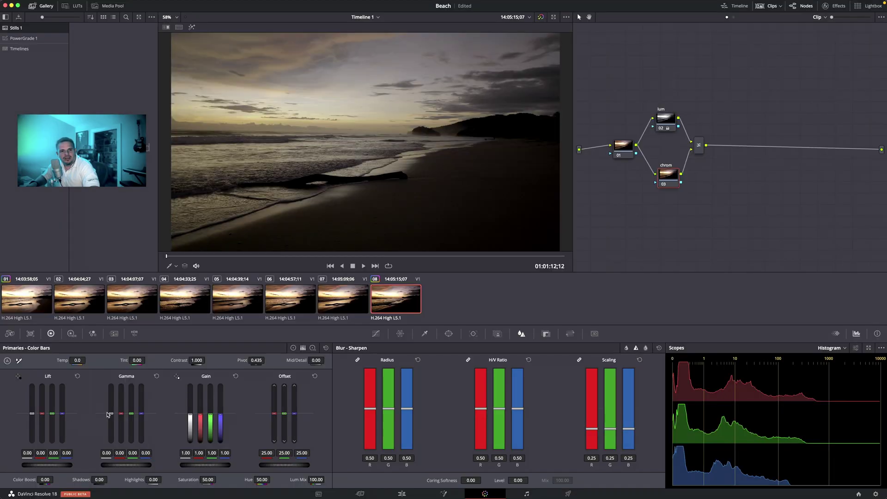
{"action": "left_click_drag", "start_coordinate": [110, 414], "coordinate": [111, 442]}
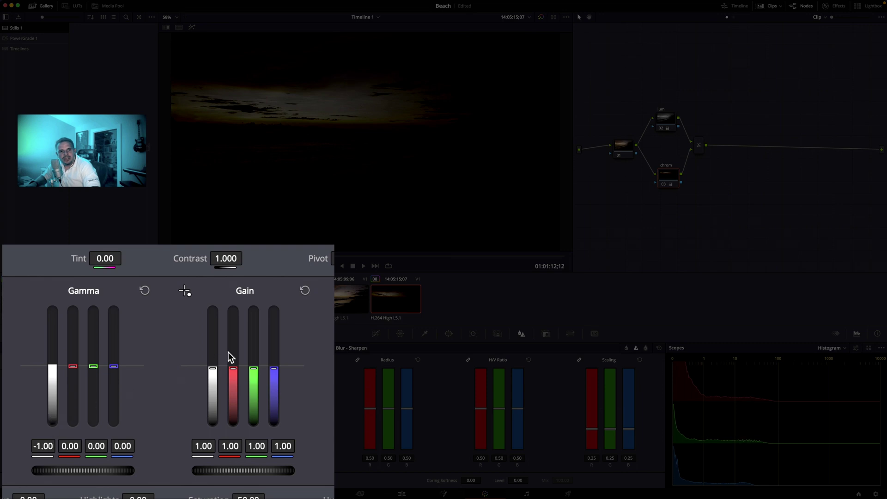
{"action": "left_click_drag", "start_coordinate": [217, 369], "coordinate": [212, 401]}
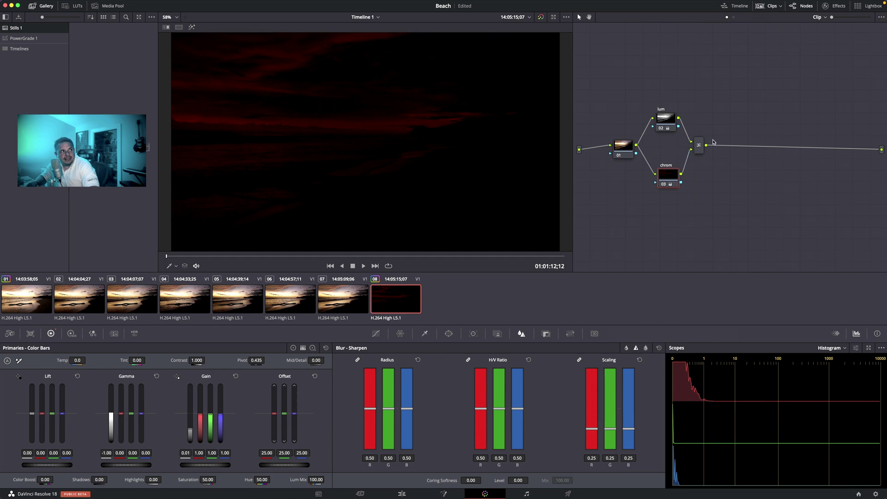
Set the layer mixer's composite mode to Add.
{"action": "left_click", "coordinate": [698, 145]}
{"action": "right_click", "coordinate": [698, 146]}
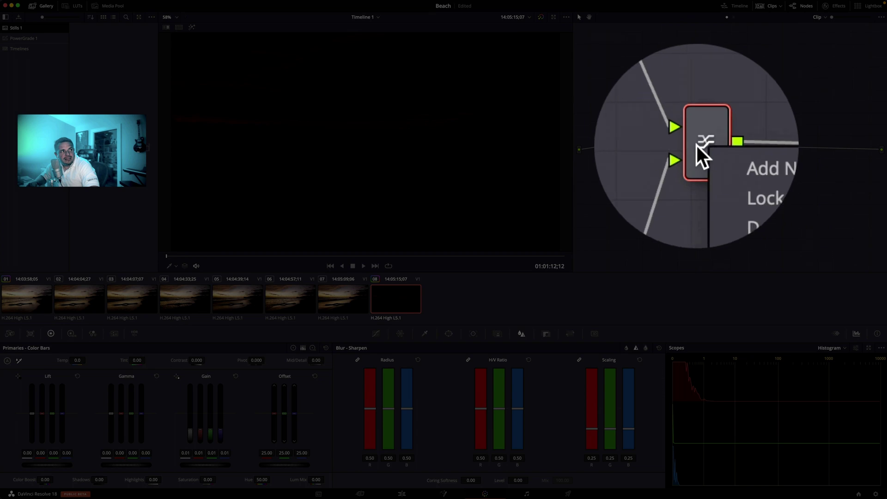
{"action": "mouse_move", "coordinate": [720, 191]}
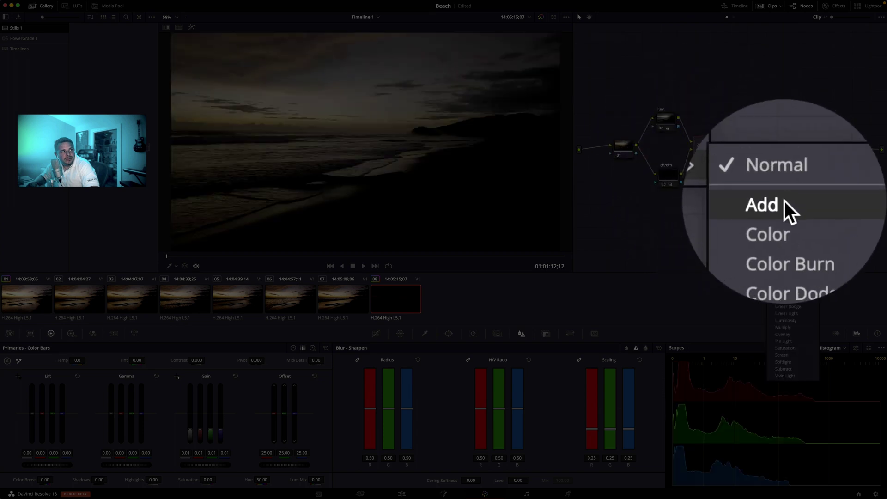
{"action": "left_click", "coordinate": [784, 200]}
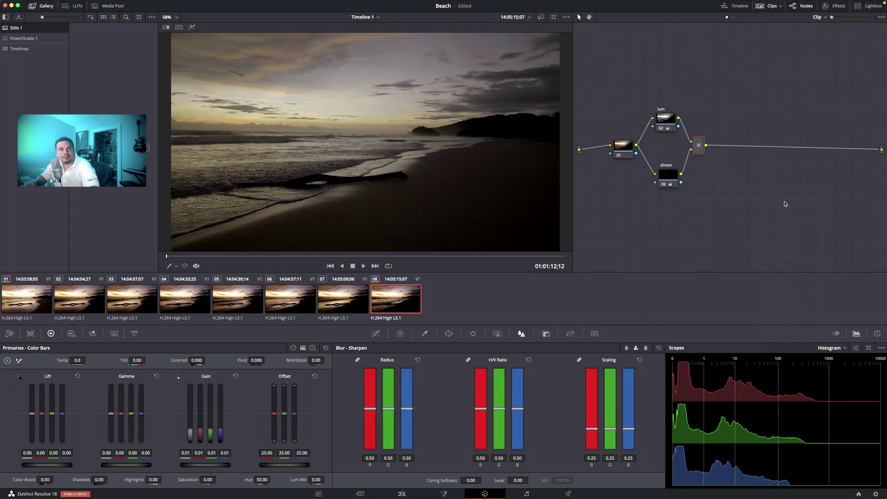
Select clip 07, then clip 08, to load clip 08's lum/chrom node tree.
{"action": "left_click", "coordinate": [339, 299]}
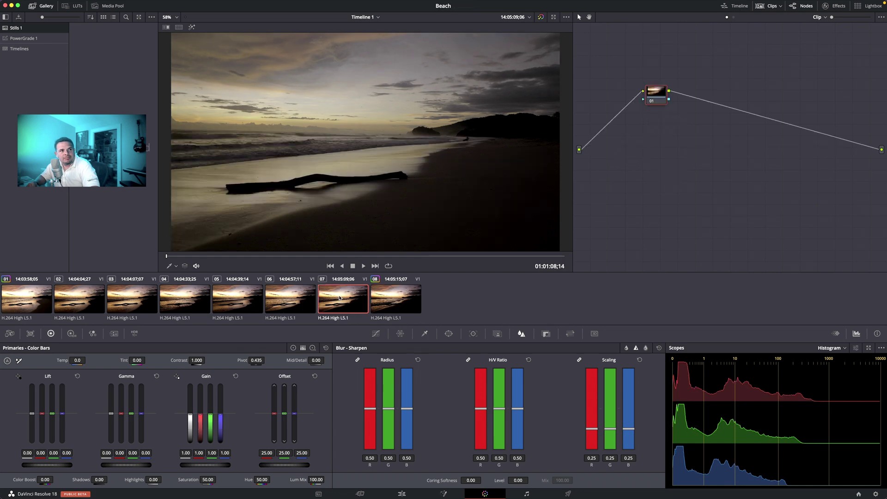
{"action": "left_click", "coordinate": [391, 298]}
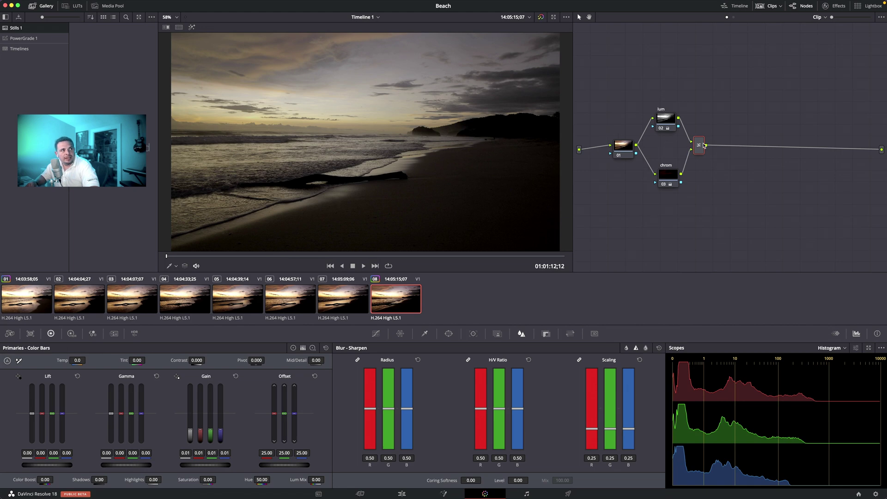
Move the Layer/Add mixer node to the right in the Node Editor.
{"action": "left_click_drag", "start_coordinate": [699, 145], "coordinate": [725, 143]}
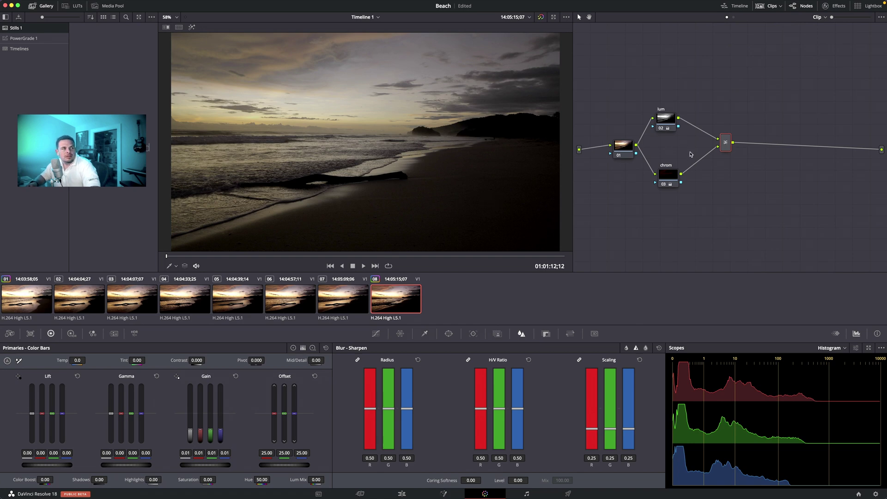
Push the mixer node further right, leaving room after the lum and chrom nodes.
{"action": "left_click_drag", "start_coordinate": [726, 144], "coordinate": [749, 142]}
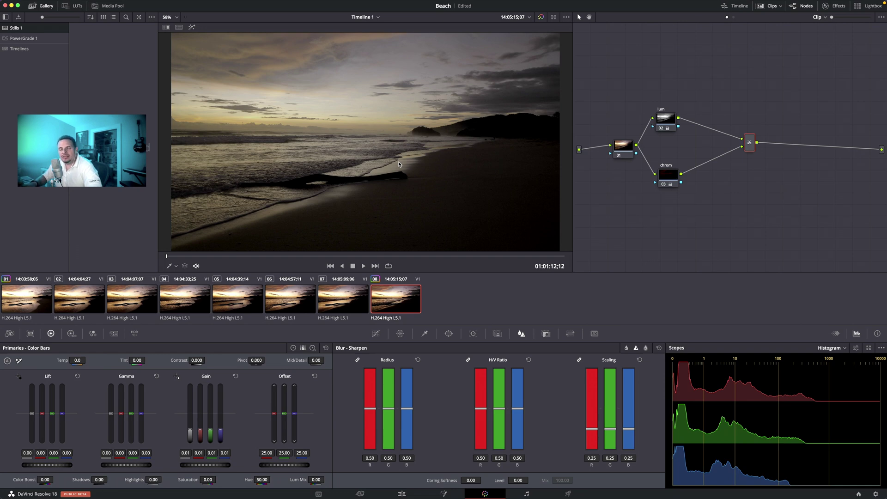
Save the Beach project with Cmd+S.
{"action": "key", "text": "super+s"}
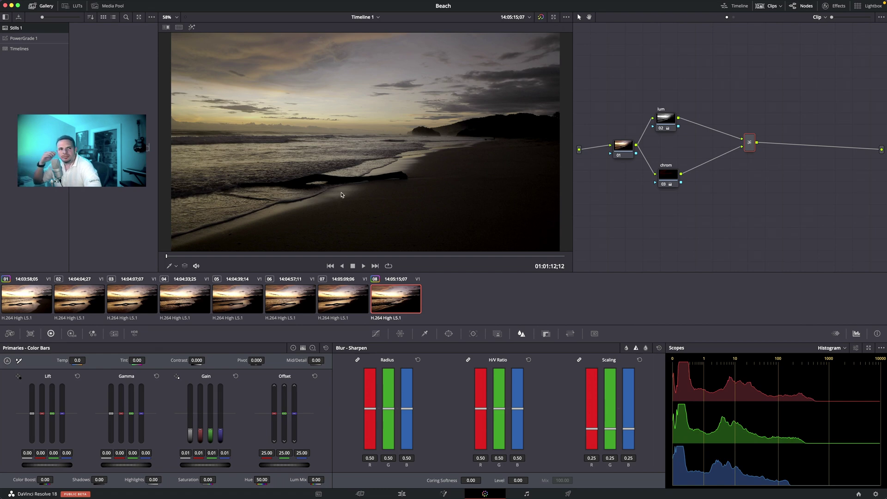
Add a serial node labelled 'blur' after the chrom node.
{"action": "left_click", "coordinate": [666, 175]}
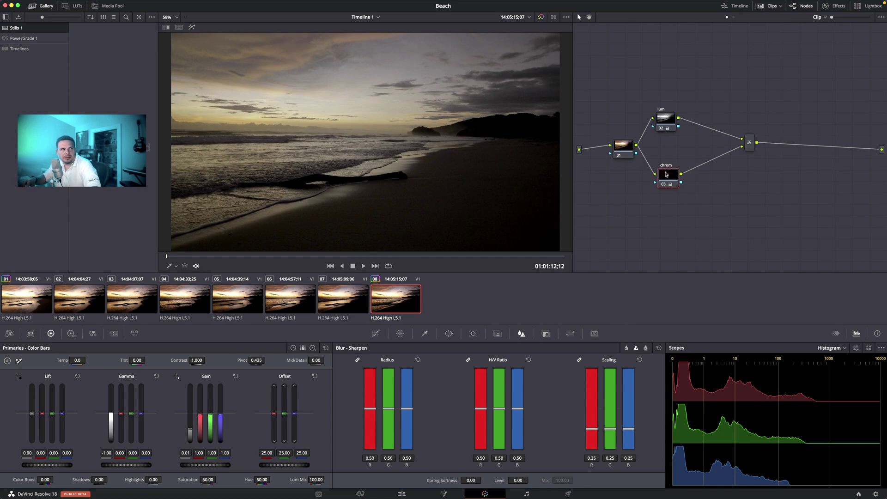
{"action": "key", "text": "alt+s"}
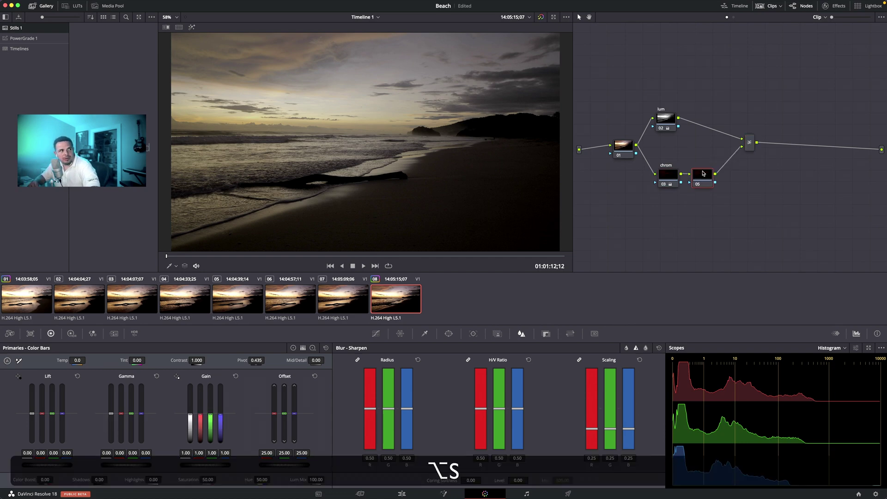
{"action": "type", "text": "bl"}
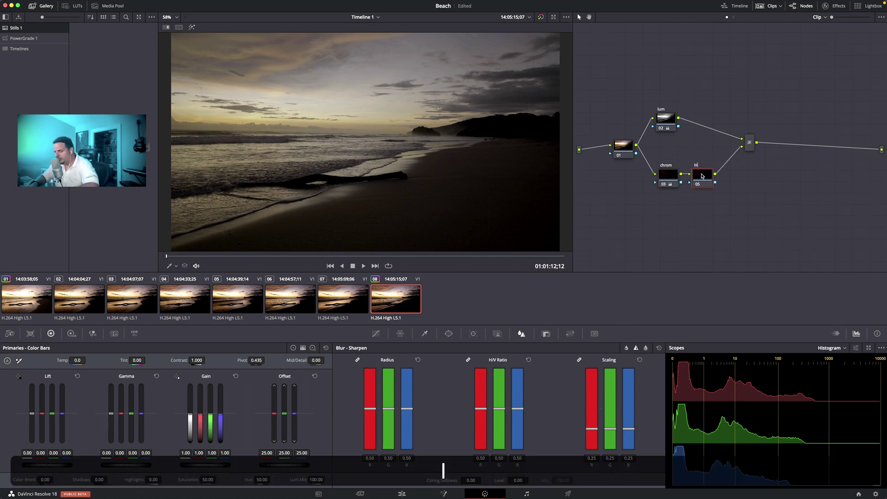
{"action": "type", "text": "ur"}
{"action": "key", "text": "Return"}
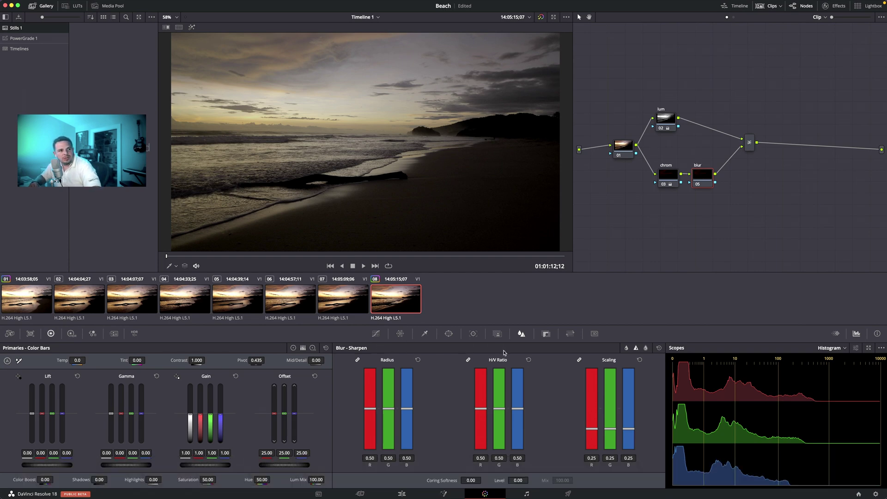
Switch the Blur palette to Blur mode and raise Radius to 0.53.
{"action": "left_click", "coordinate": [626, 348]}
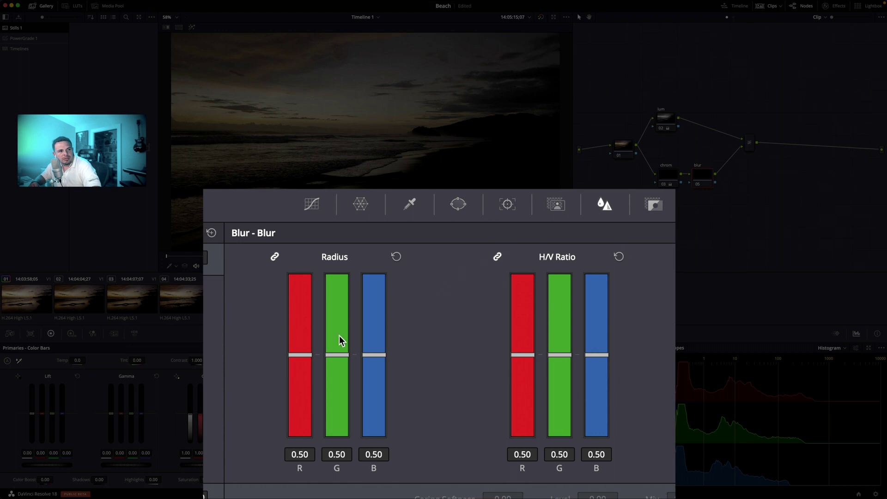
{"action": "left_click_drag", "start_coordinate": [334, 352], "coordinate": [333, 349]}
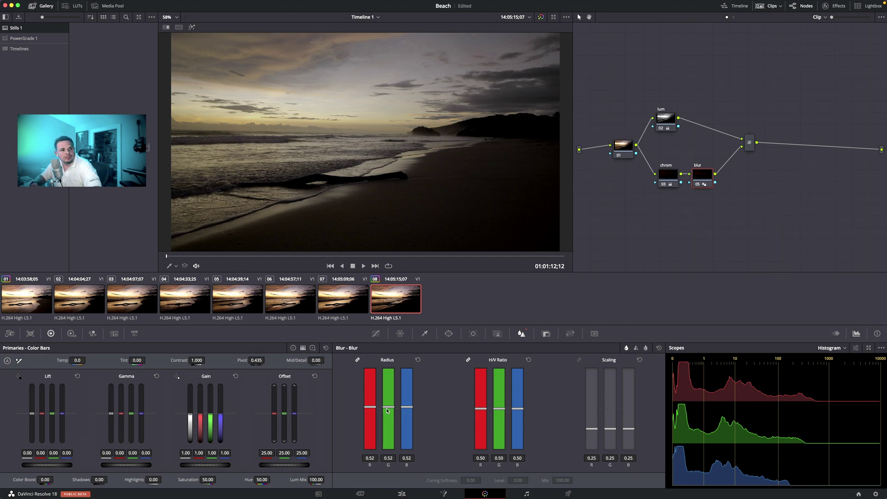
{"action": "left_click_drag", "start_coordinate": [388, 408], "coordinate": [389, 406]}
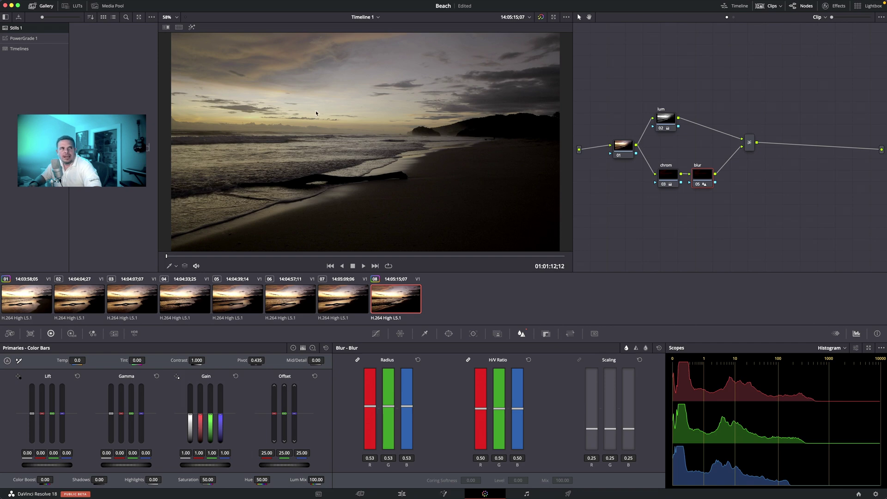
{"action": "key", "text": "space"}
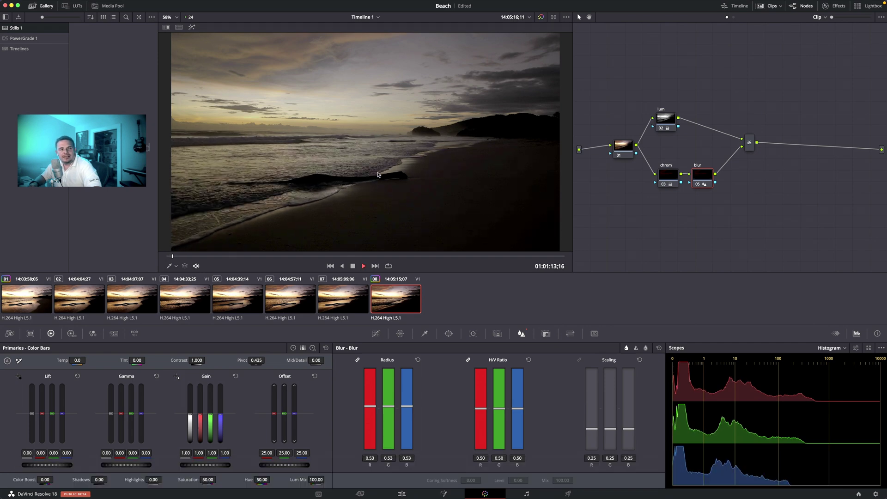
{"action": "key", "text": "space"}
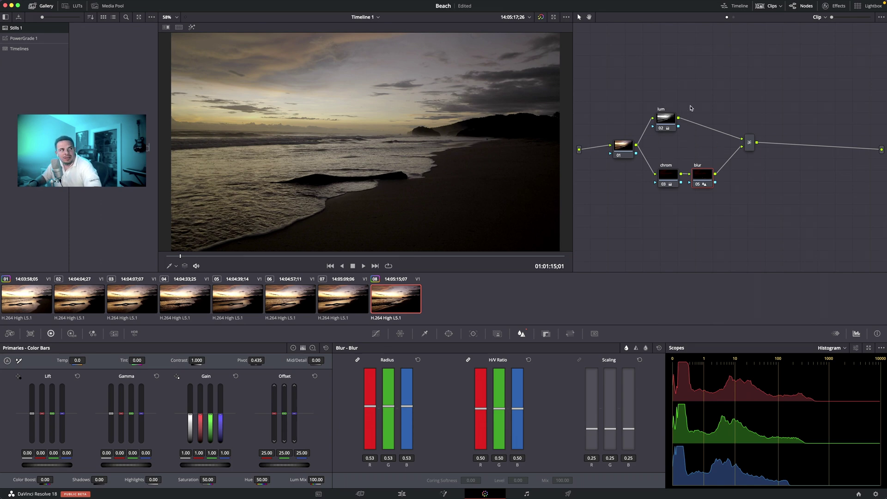
Add node 04 after the lum node and lower its Sharpen Radius to 0.49.
{"action": "left_click", "coordinate": [667, 121]}
{"action": "key", "text": "alt+s"}
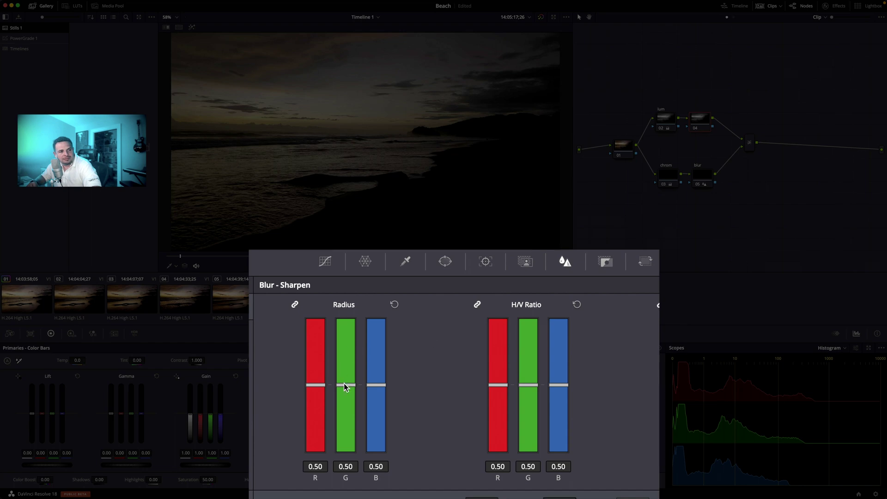
{"action": "left_click_drag", "start_coordinate": [344, 387], "coordinate": [347, 385]}
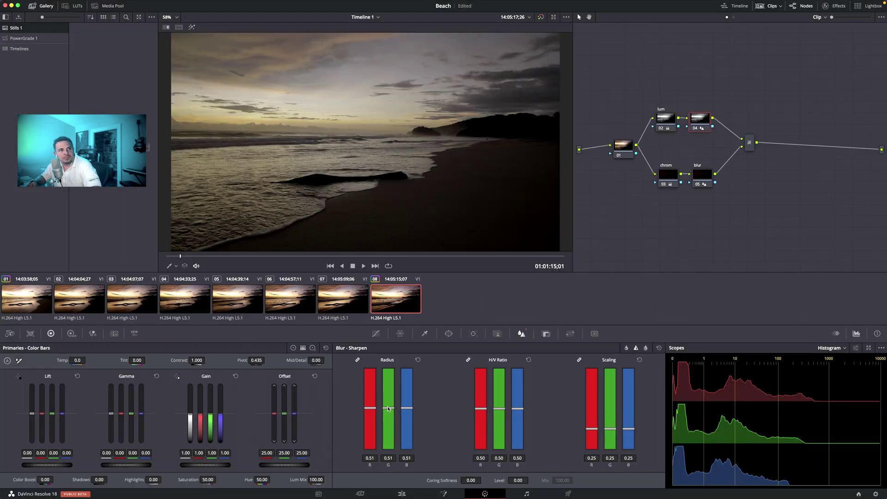
{"action": "mouse_move", "coordinate": [388, 408]}
{"action": "left_mouse_down"}
{"action": "mouse_move", "coordinate": [388, 392]}
{"action": "mouse_move", "coordinate": [388, 411]}
{"action": "left_mouse_up"}
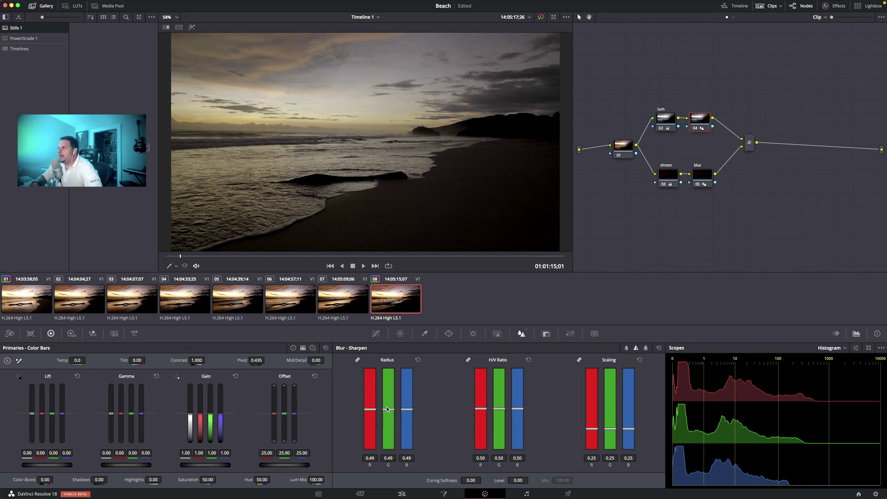
{"action": "key", "text": "space"}
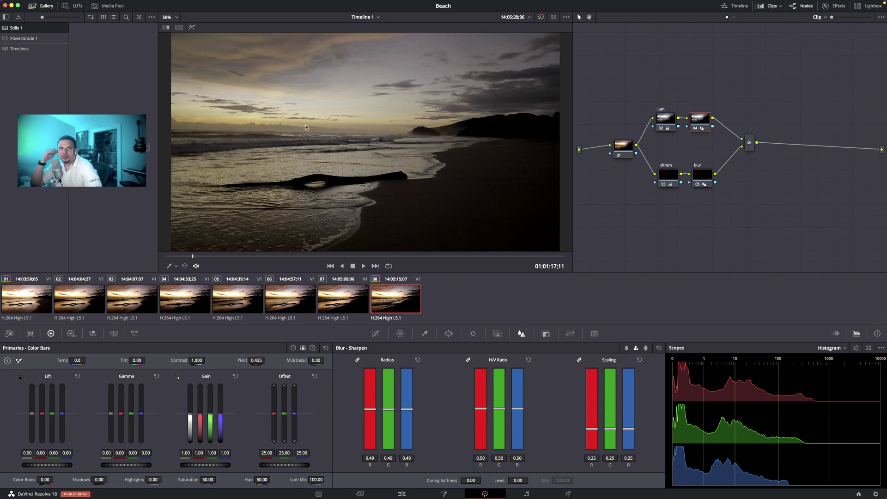
Bypass all grades, disable every node in the tree, and play the clip to compare with the original.
{"action": "key", "text": "shift+d"}
{"action": "left_click_drag", "start_coordinate": [620, 91], "coordinate": [738, 218]}
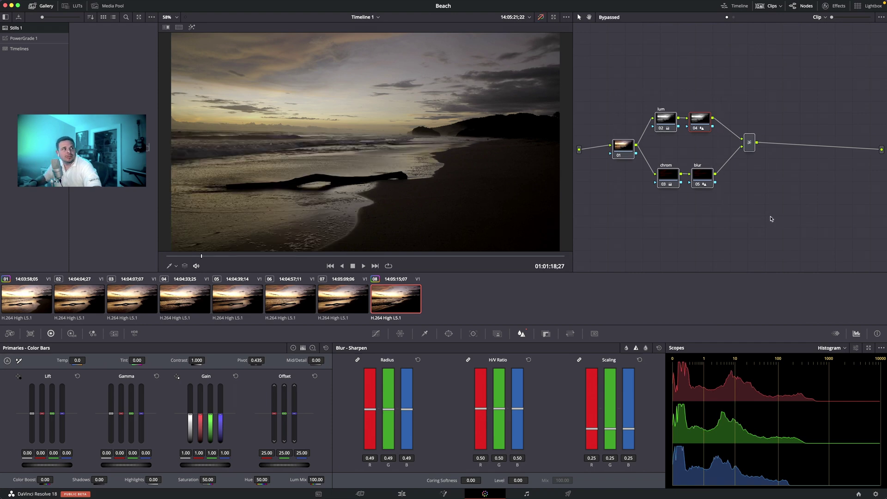
{"action": "key", "text": "super+d"}
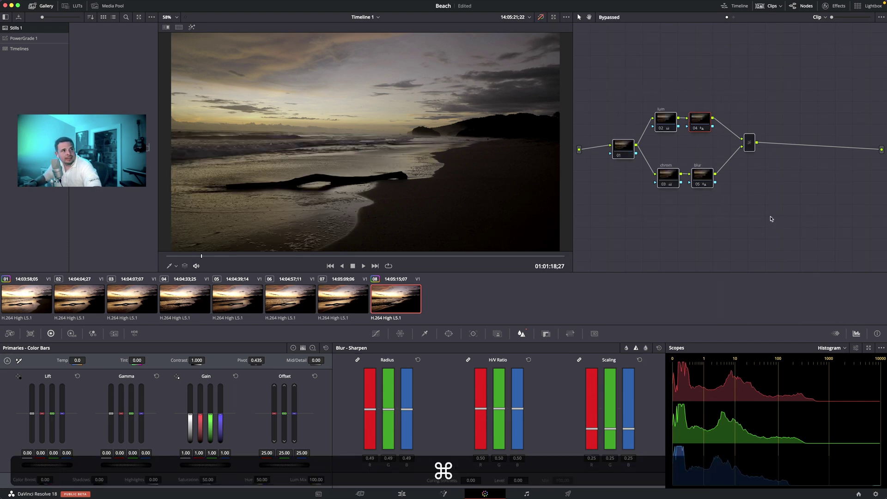
{"action": "key", "text": "space"}
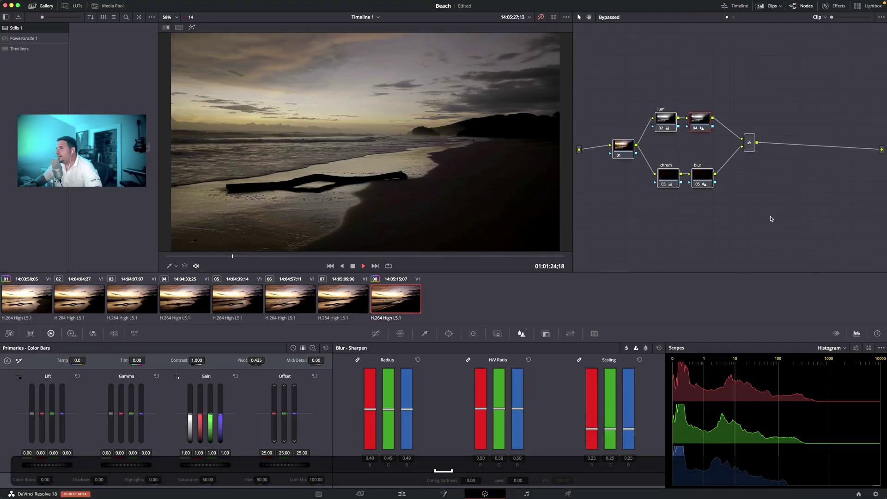
{"action": "key", "text": "space"}
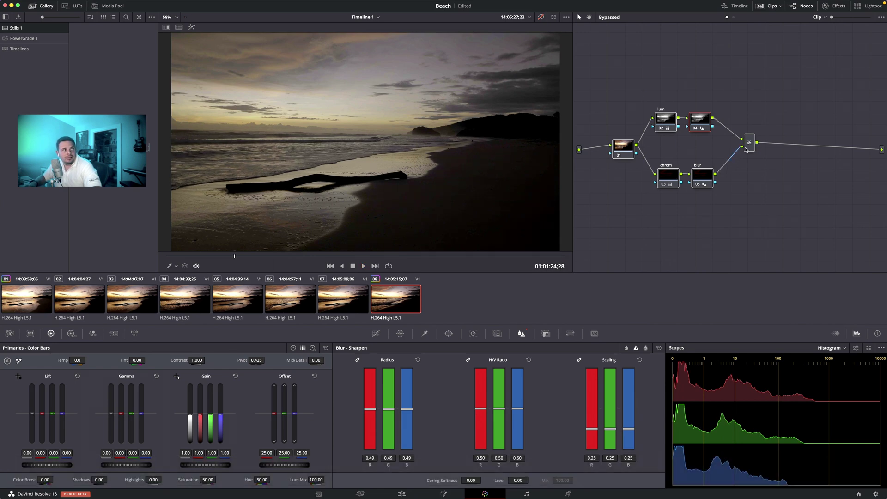
Add serial node 07 after the chroma blur node with Color Boost 7.00, then toggle it off to compare.
{"action": "left_click", "coordinate": [747, 146]}
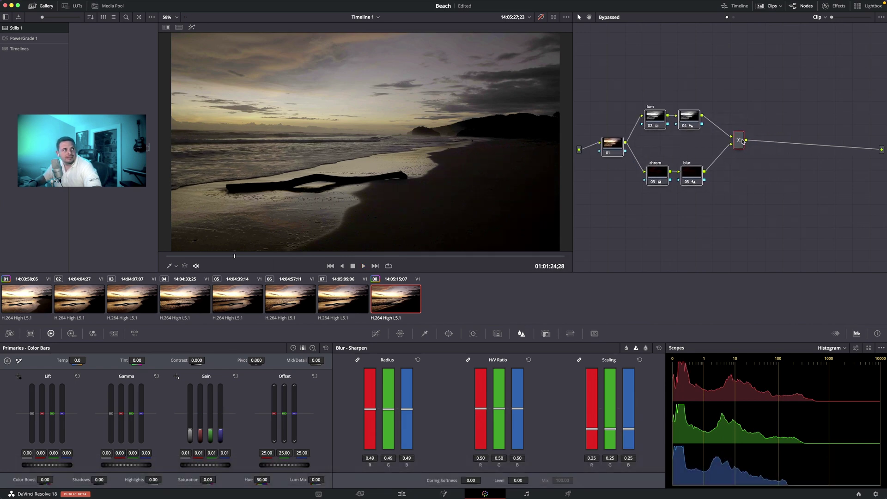
{"action": "left_click_drag", "start_coordinate": [737, 143], "coordinate": [808, 146]}
{"action": "left_click", "coordinate": [723, 176]}
{"action": "key", "text": "alt+s"}
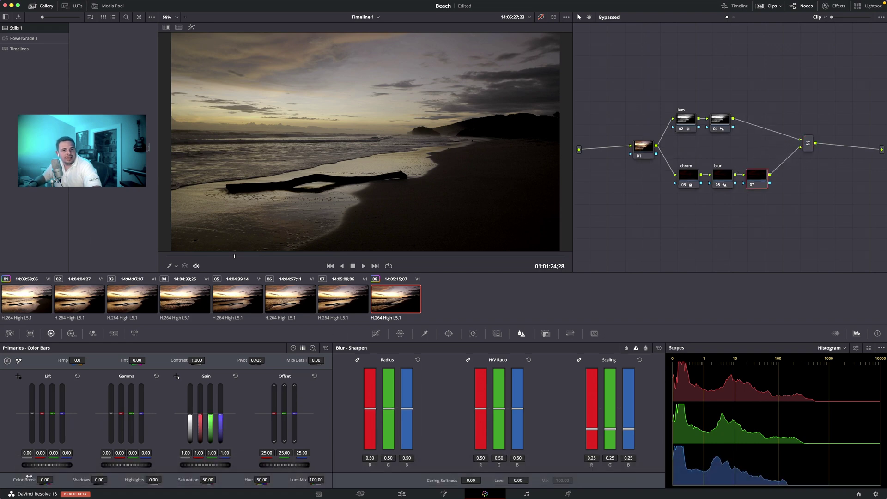
{"action": "left_click_drag", "start_coordinate": [45, 479], "coordinate": [56, 479]}
{"action": "key", "text": "super+d"}
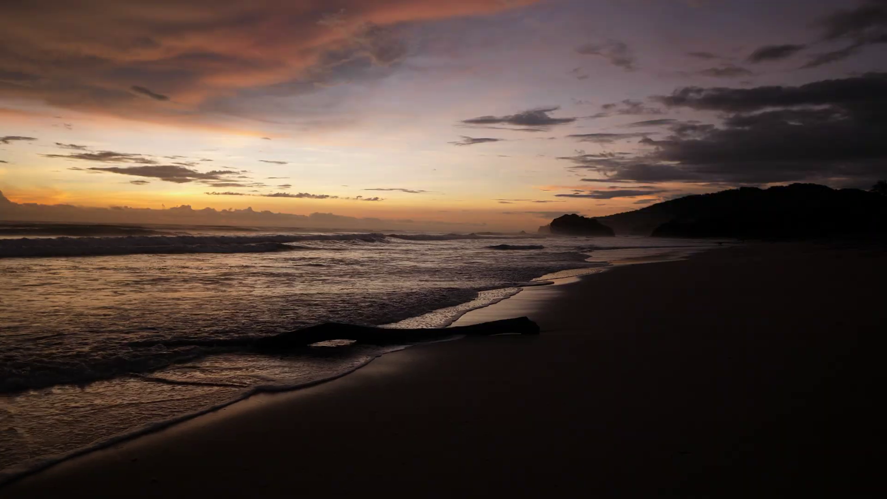